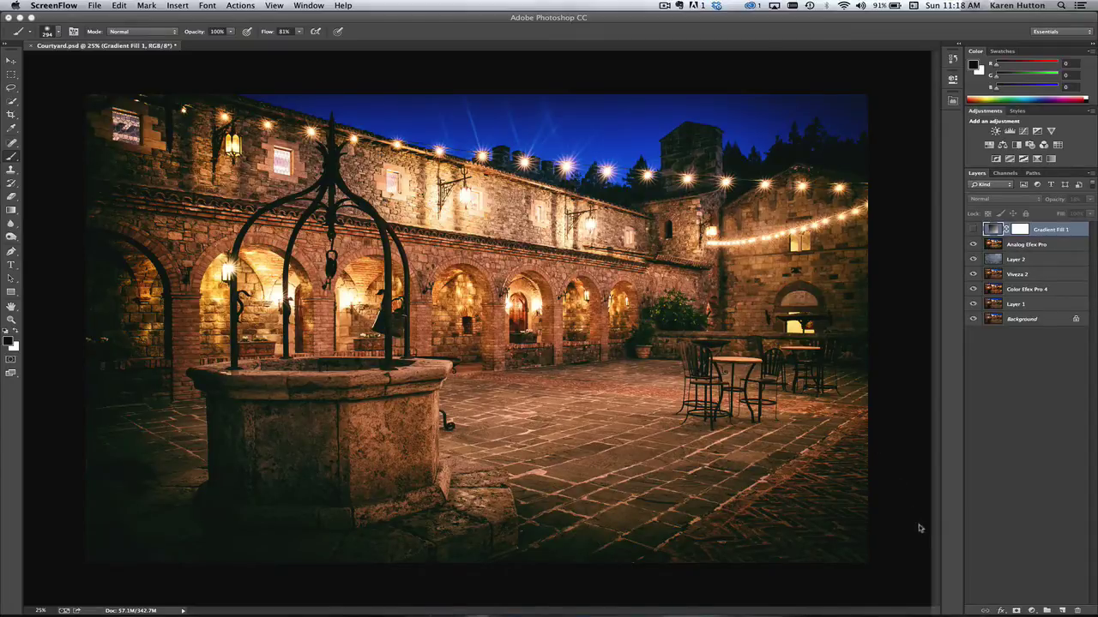
# - Add Gradient Fill 1 with a 96.01° linear angle and open its Gradient Editor
pyautogui.click(1032, 610)
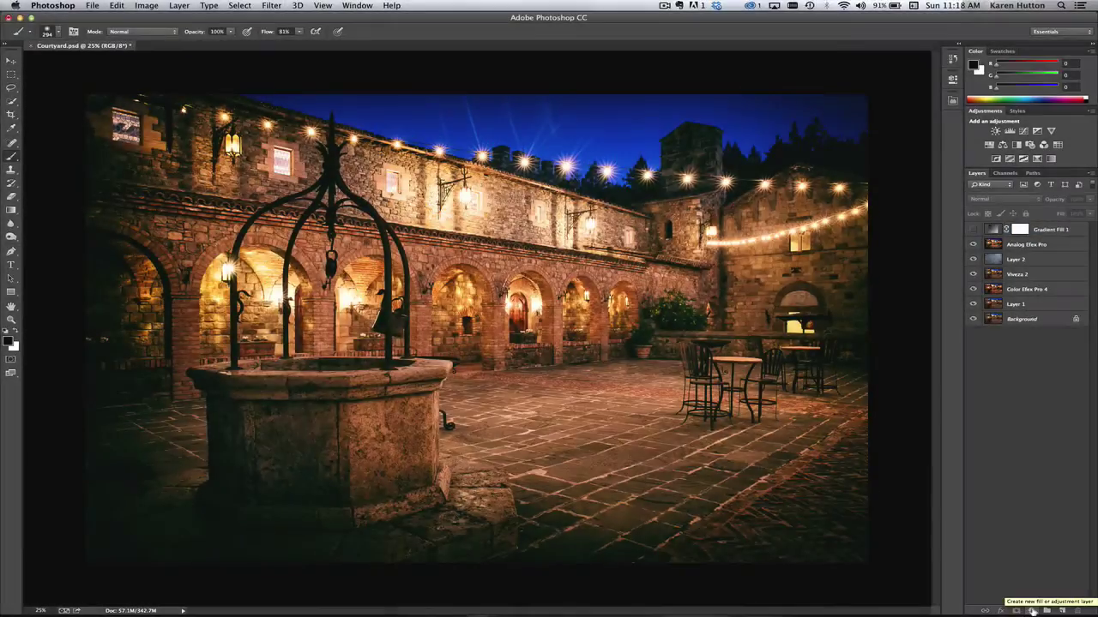
pyautogui.click(1033, 611)
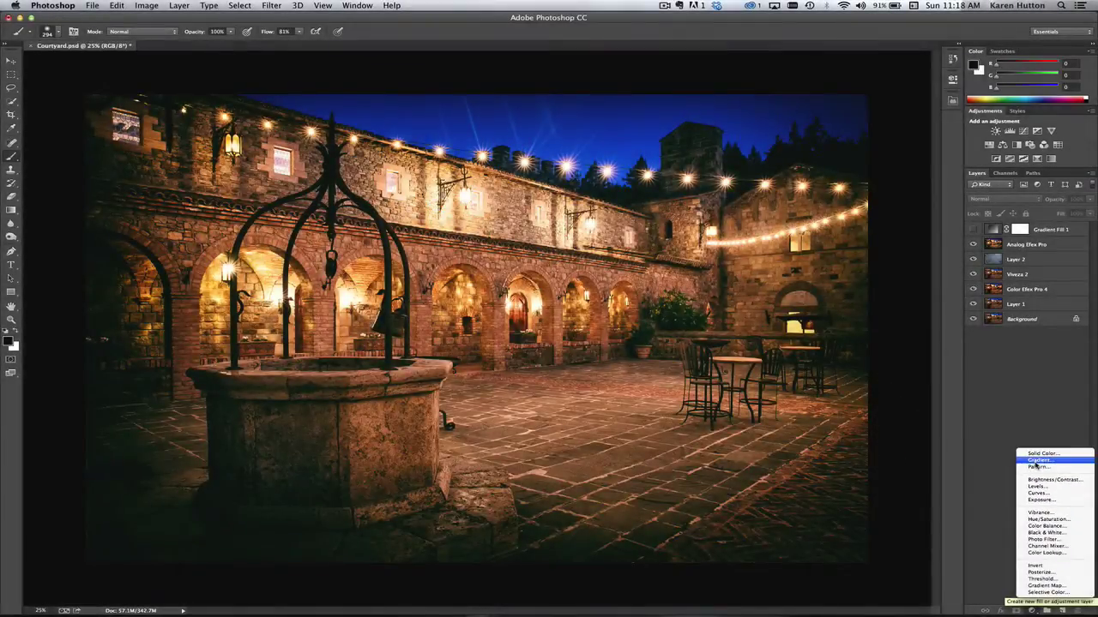
pyautogui.click(1039, 457)
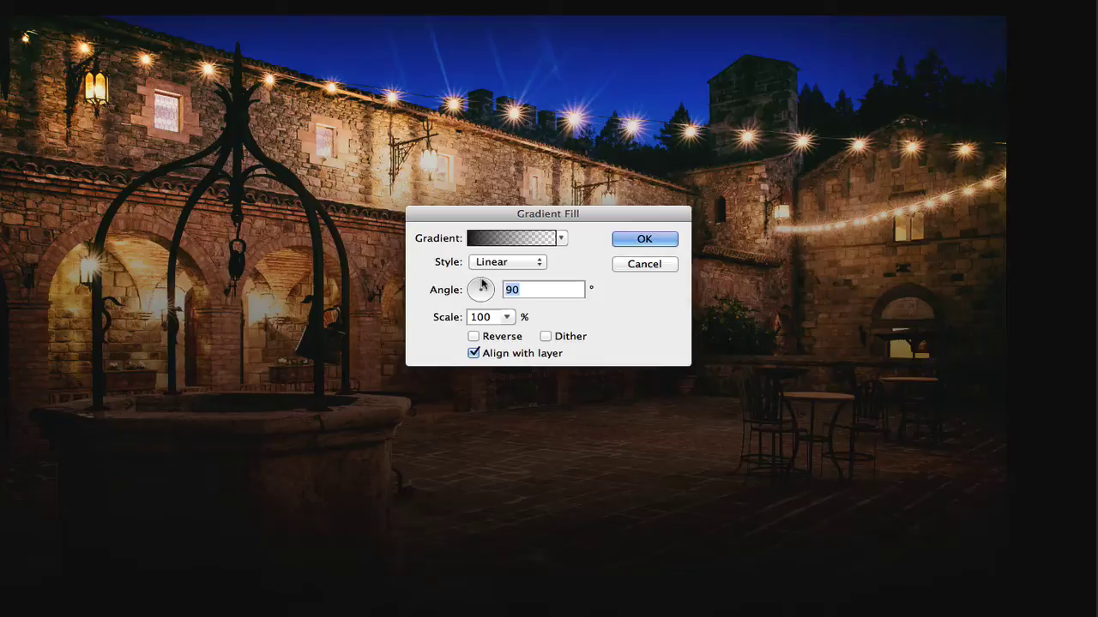
pyautogui.moveTo(483, 284)
pyautogui.mouseDown()
pyautogui.moveTo(496, 298)
pyautogui.moveTo(481, 300)
pyautogui.moveTo(471, 285)
pyautogui.moveTo(480, 280)
pyautogui.mouseUp()
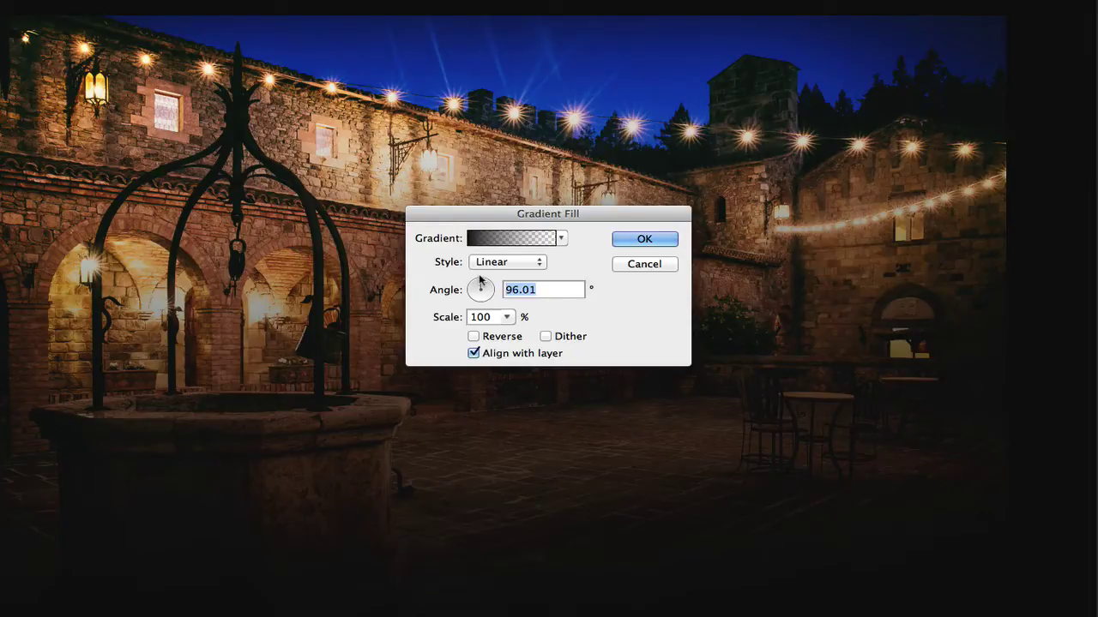
pyautogui.click(483, 238)
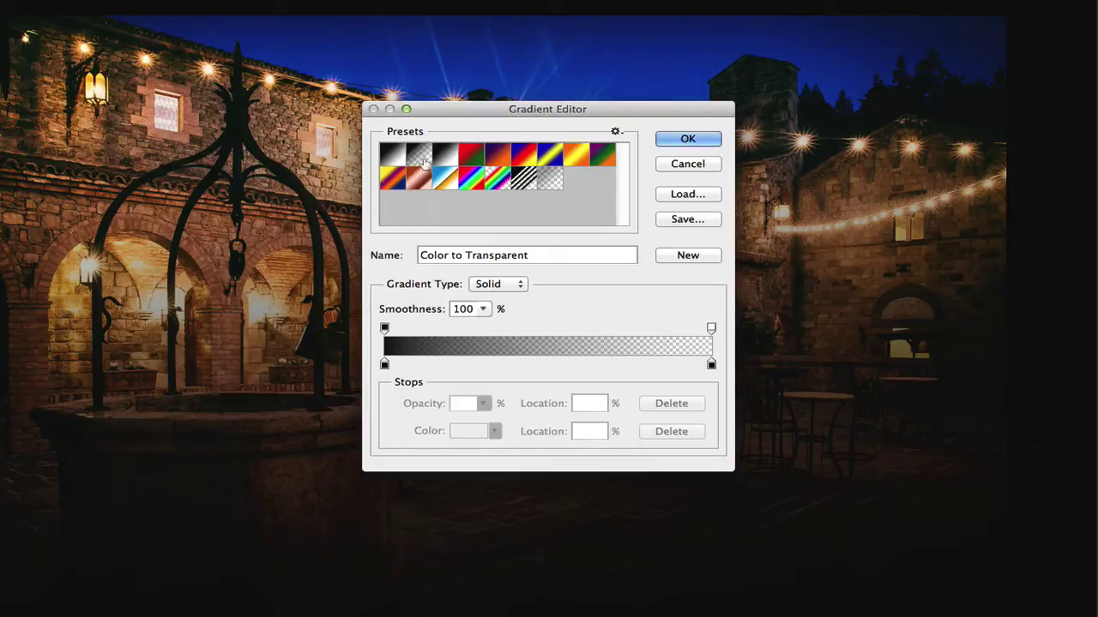
# - Preview several gradient presets, then apply Foreground to Transparent and confirm it
pyautogui.click(471, 160)
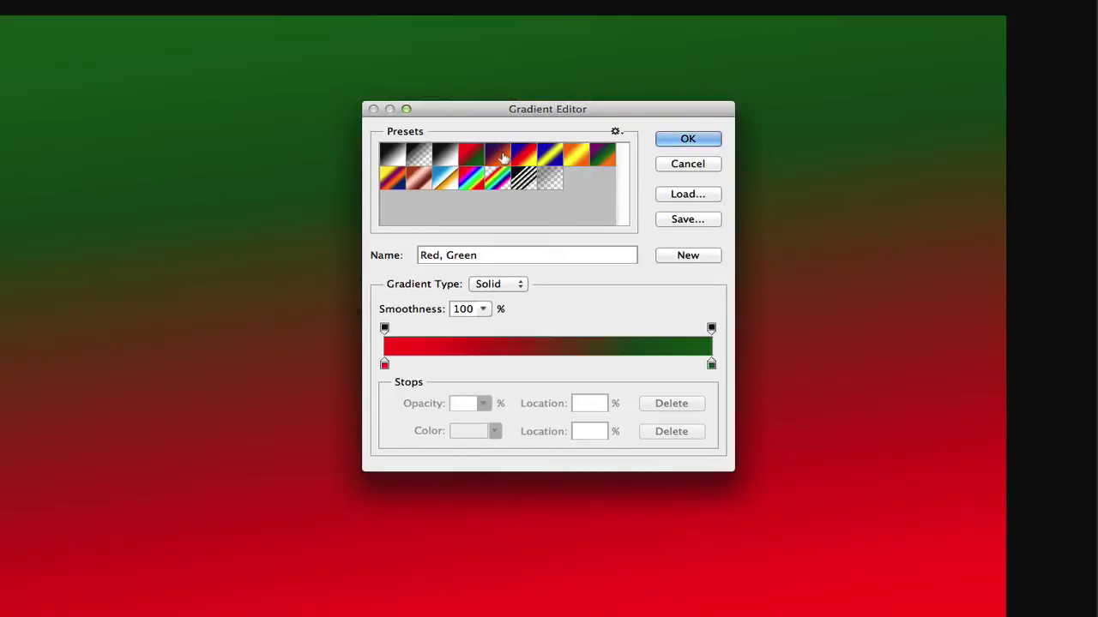
pyautogui.click(504, 157)
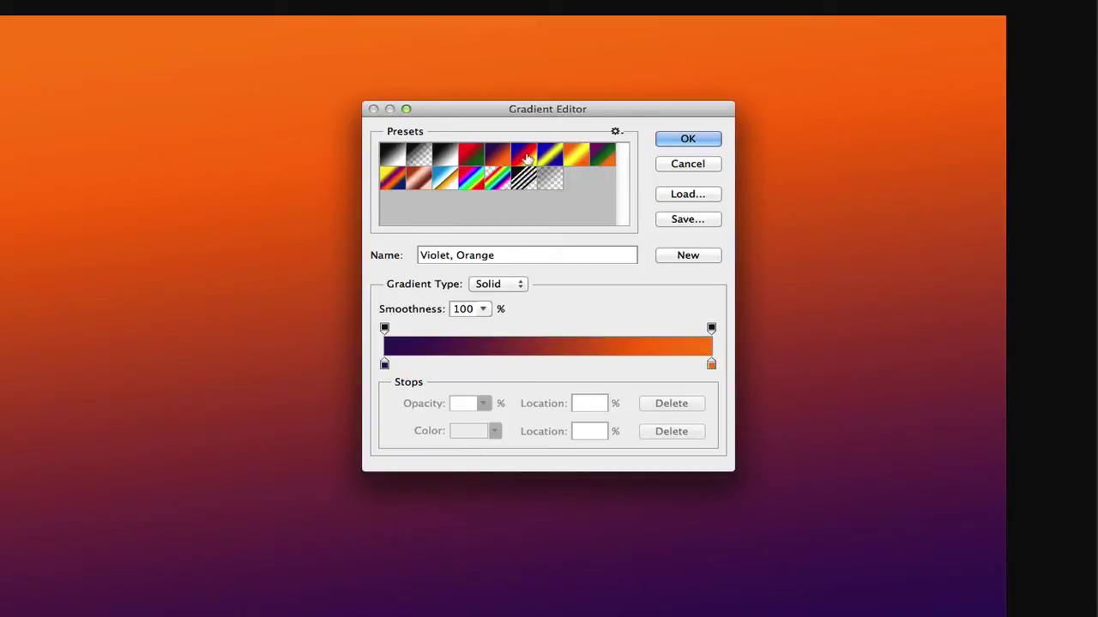
pyautogui.click(527, 159)
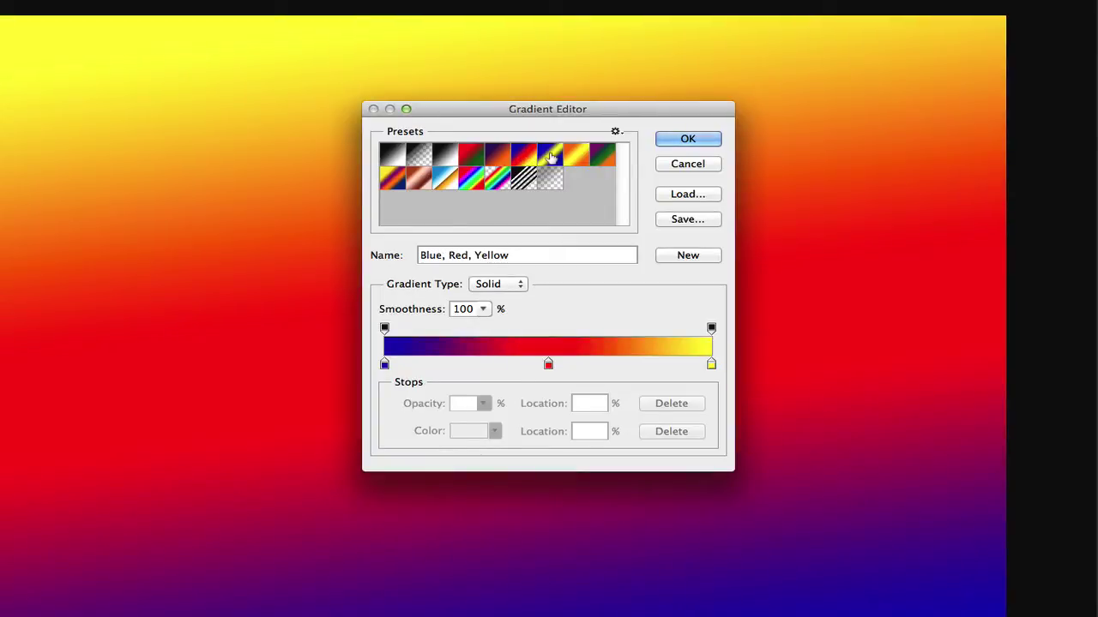
pyautogui.click(552, 157)
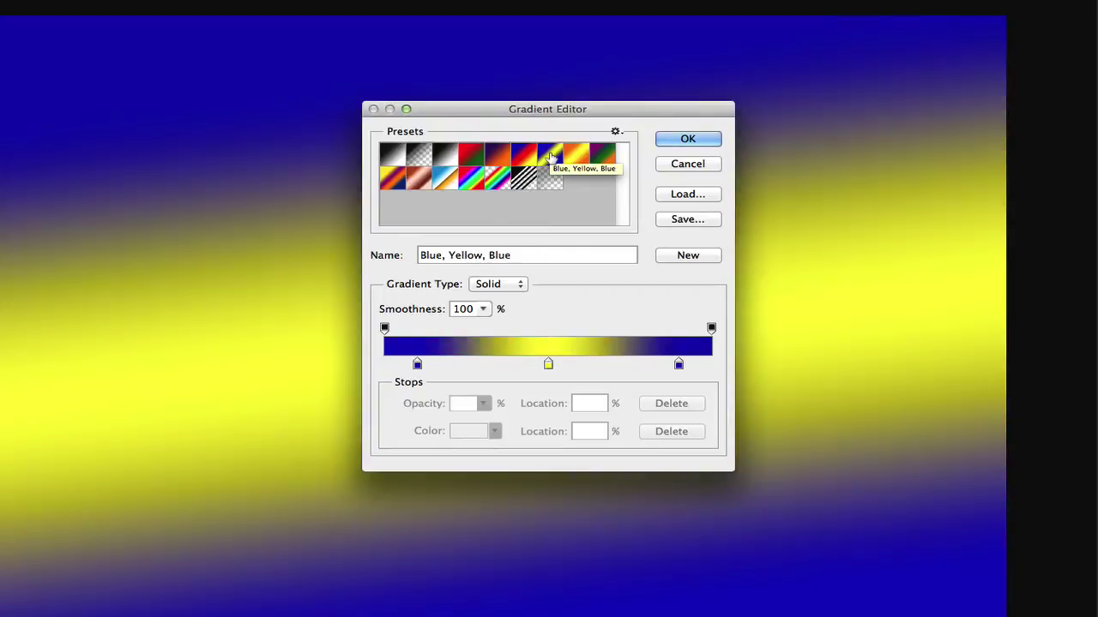
pyautogui.click(522, 182)
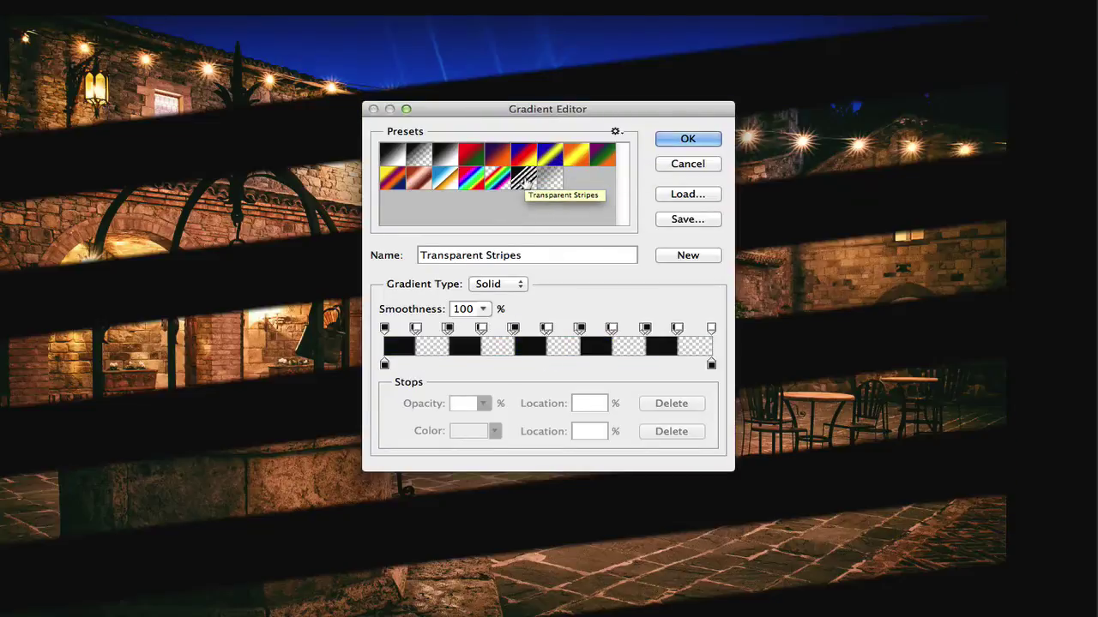
pyautogui.click(441, 155)
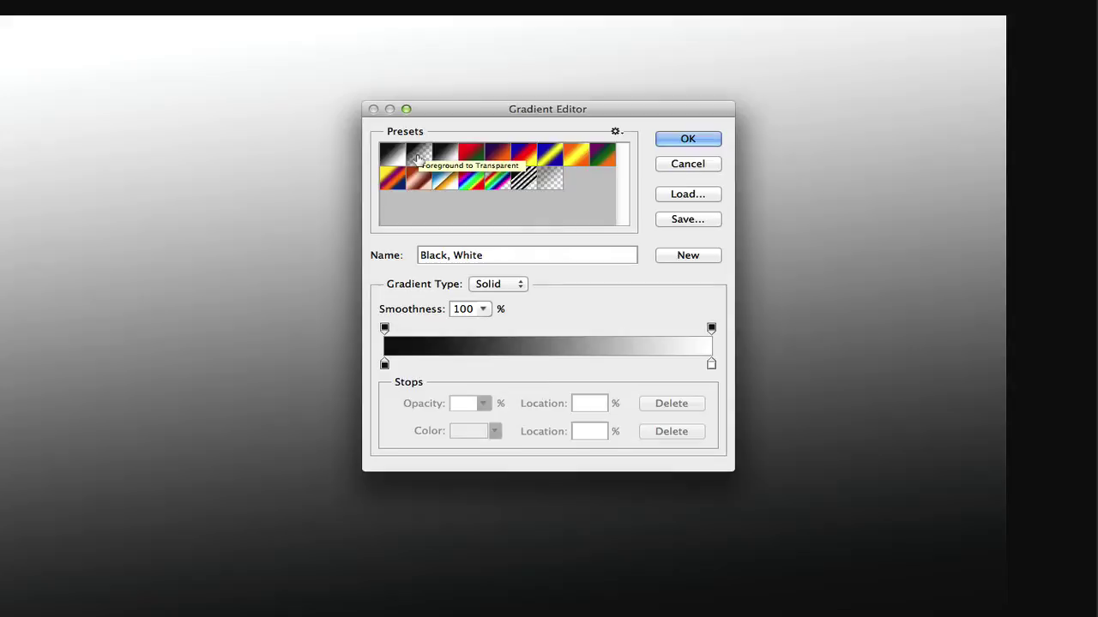
pyautogui.click(419, 156)
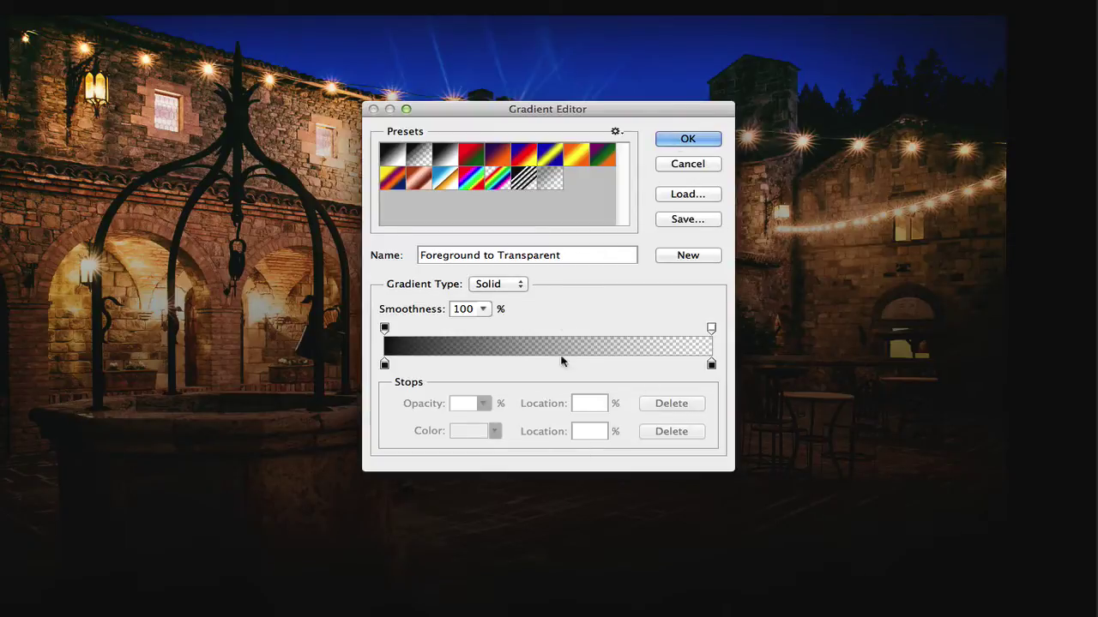
pyautogui.click(683, 163)
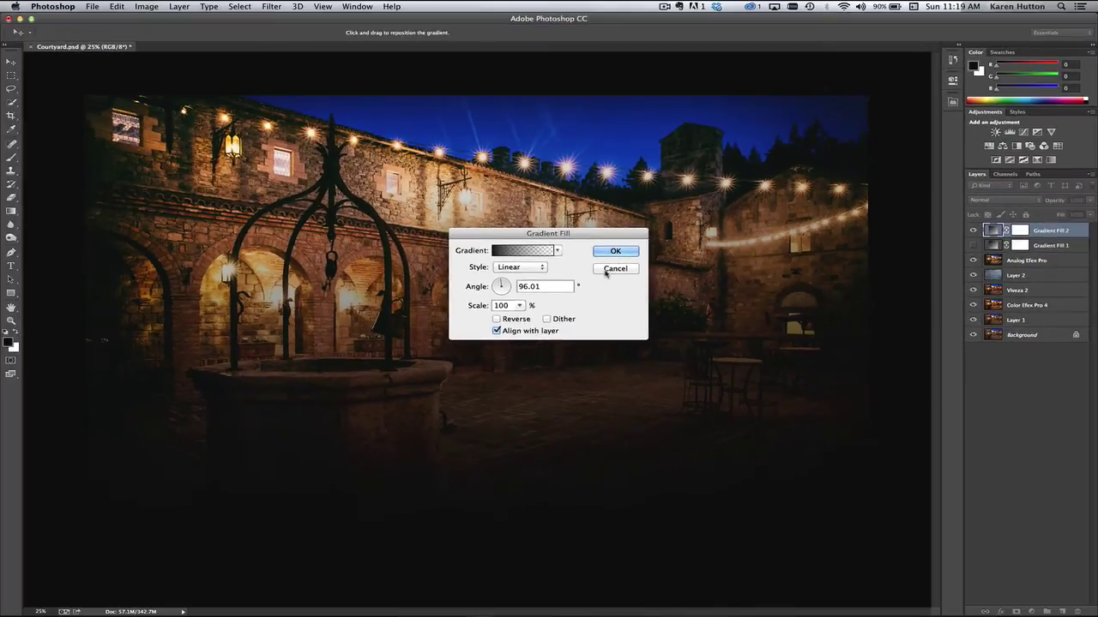
pyautogui.click(615, 268)
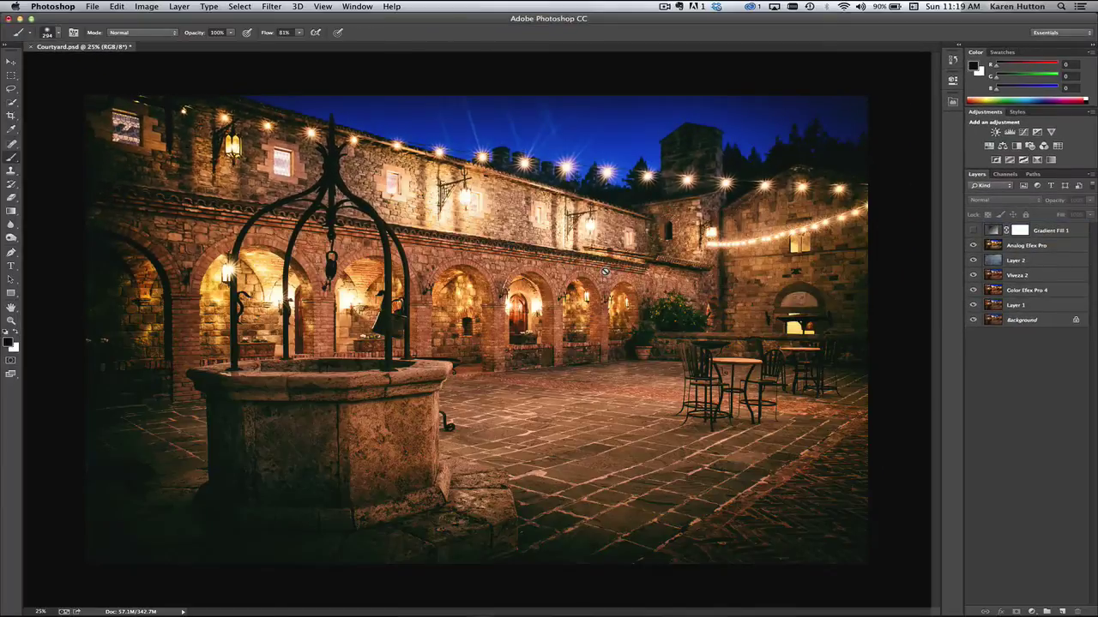
pyautogui.click(973, 231)
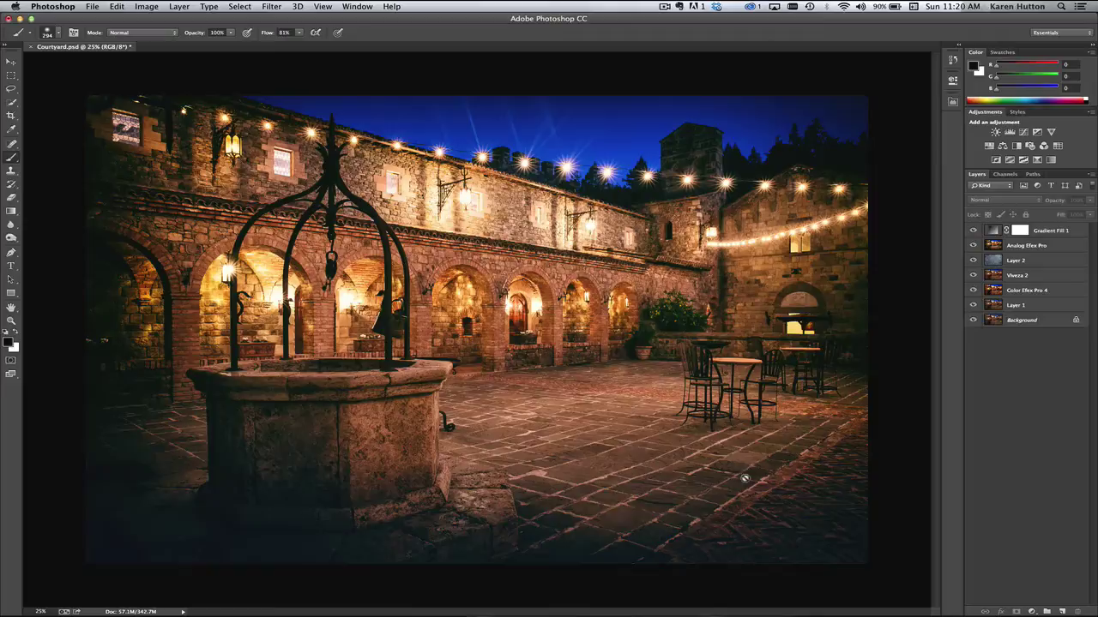
pyautogui.click(973, 231)
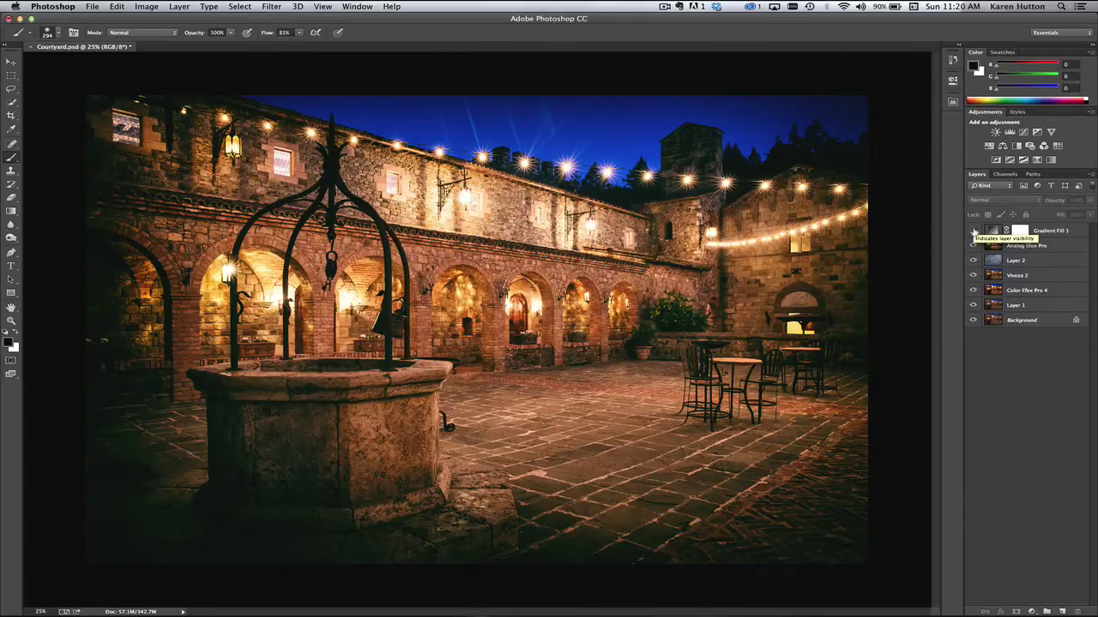
pyautogui.click(973, 232)
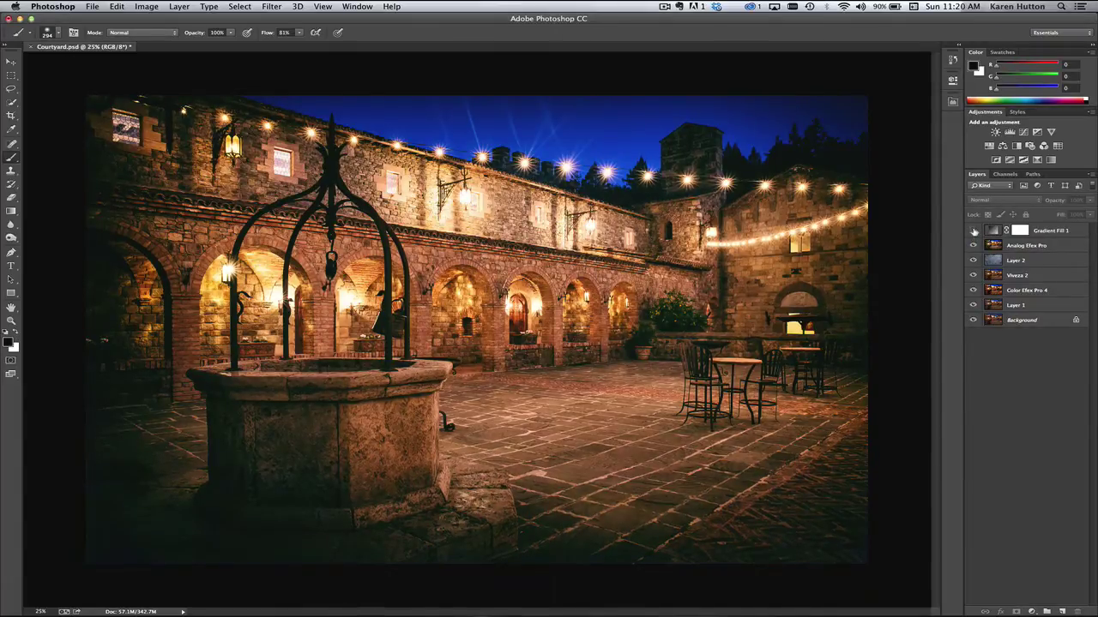
pyautogui.click(973, 231)
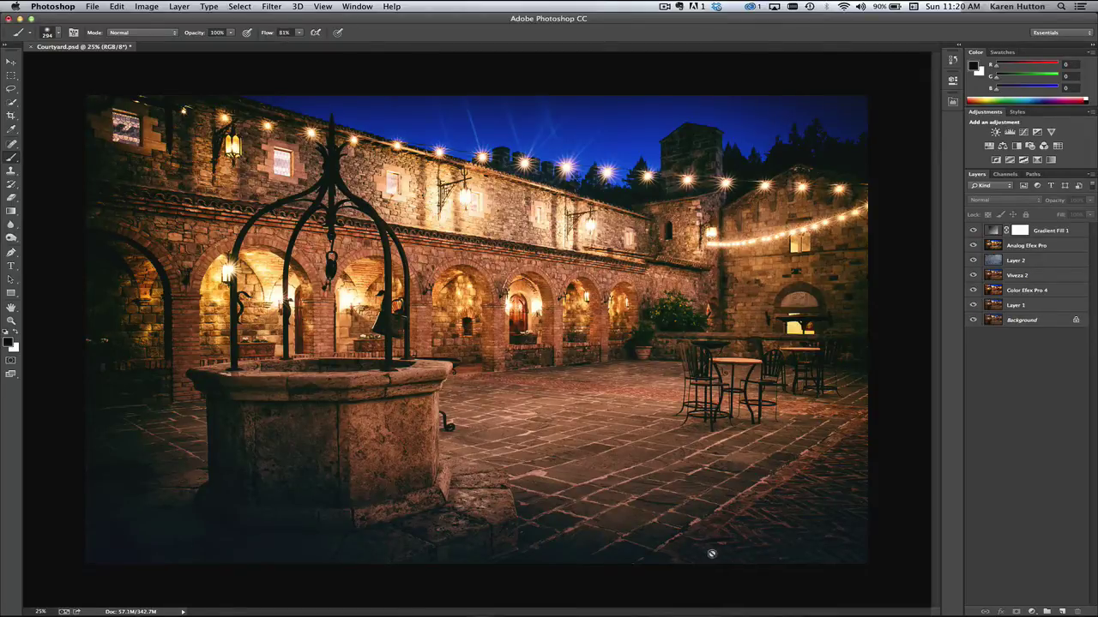
pyautogui.click(973, 231)
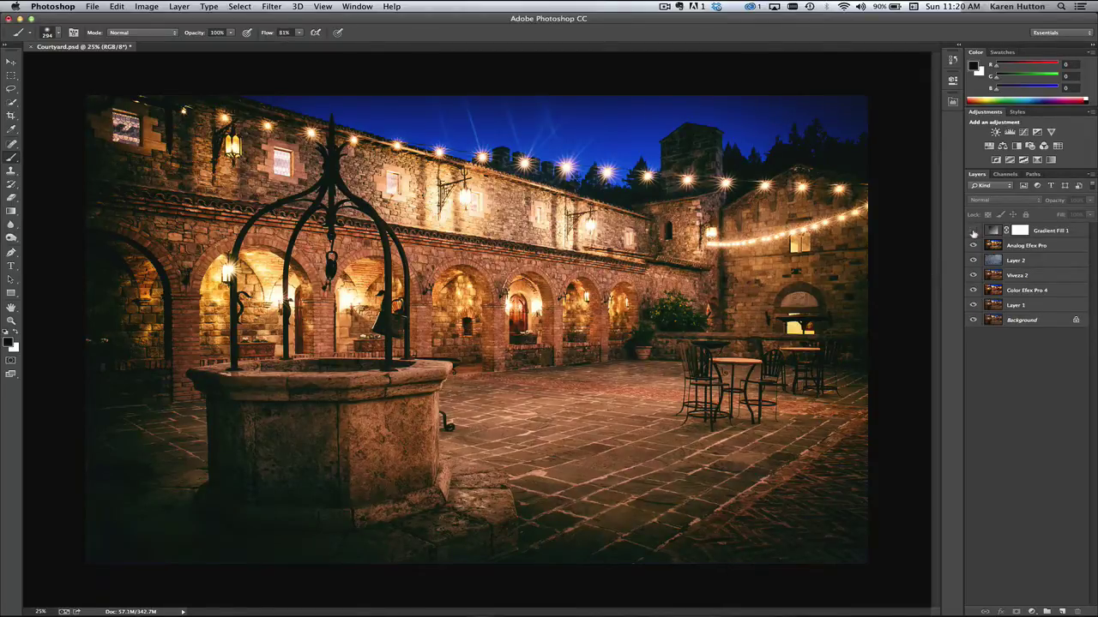
pyautogui.click(973, 232)
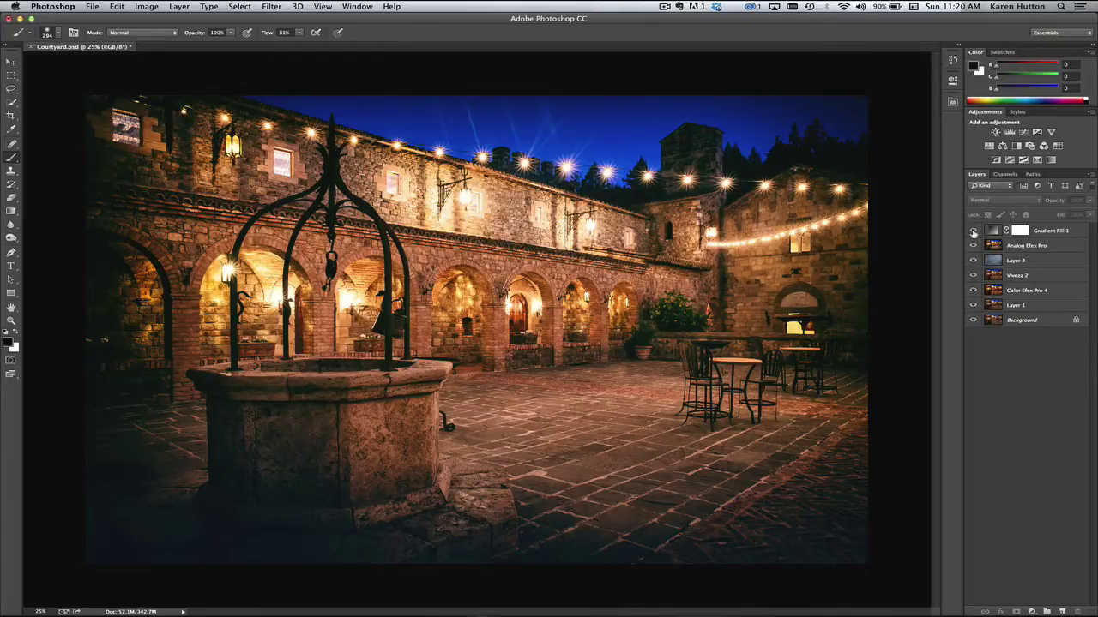
pyautogui.click(974, 231)
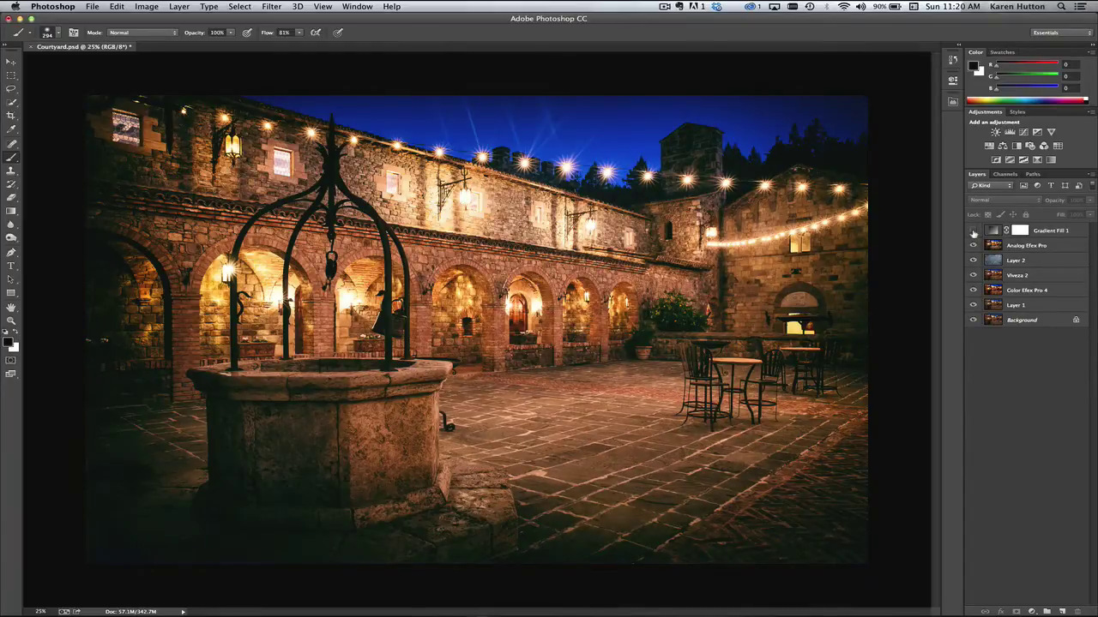
pyautogui.click(973, 231)
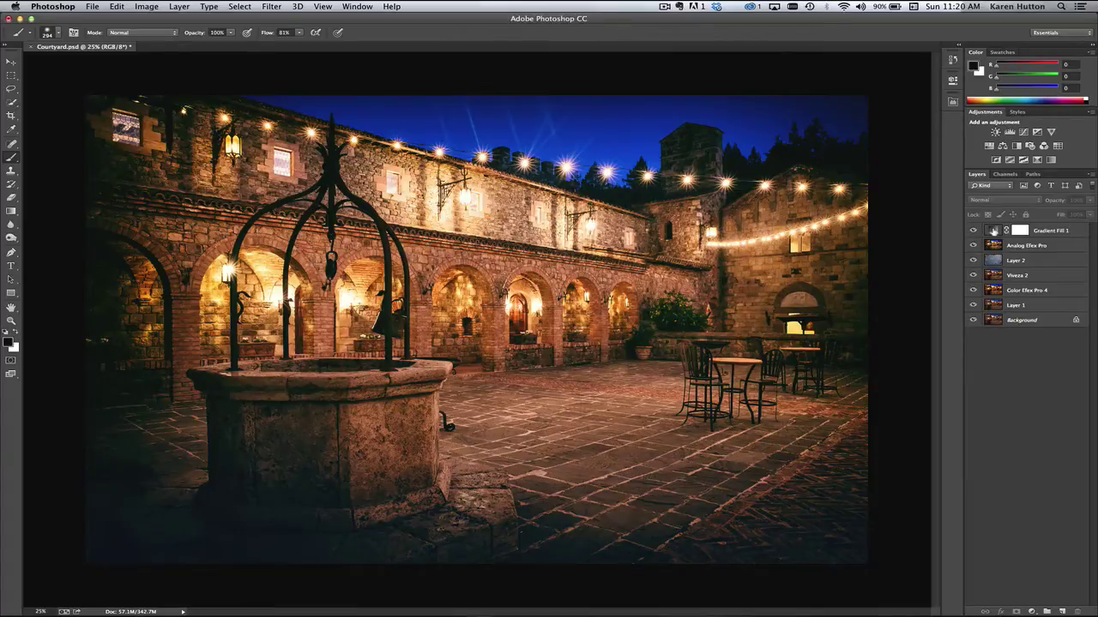
pyautogui.doubleClick(993, 231)
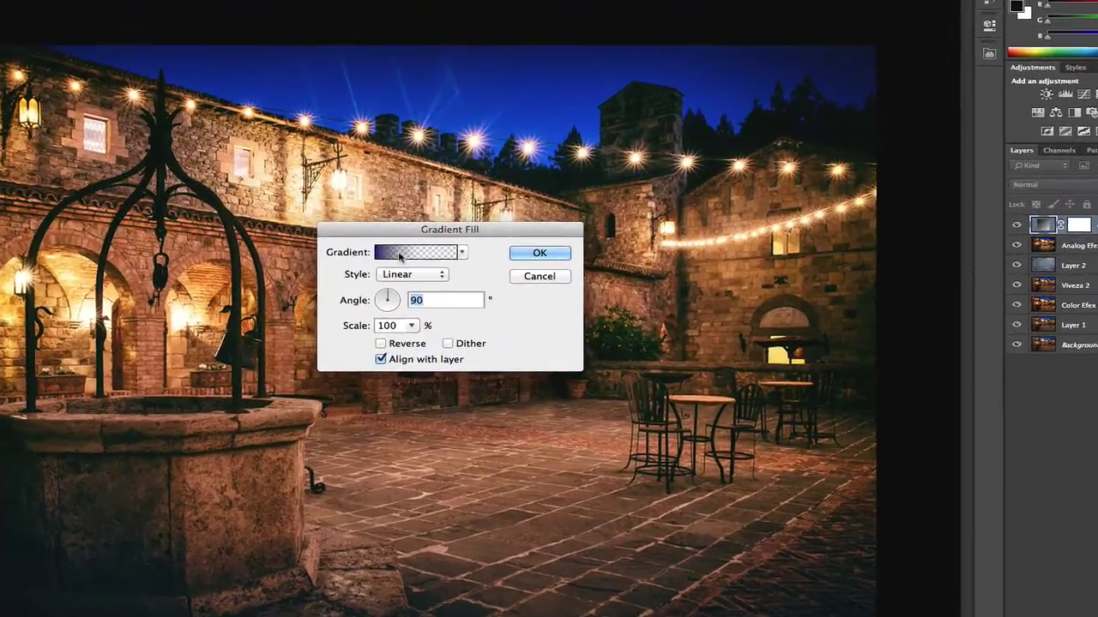
pyautogui.click(471, 254)
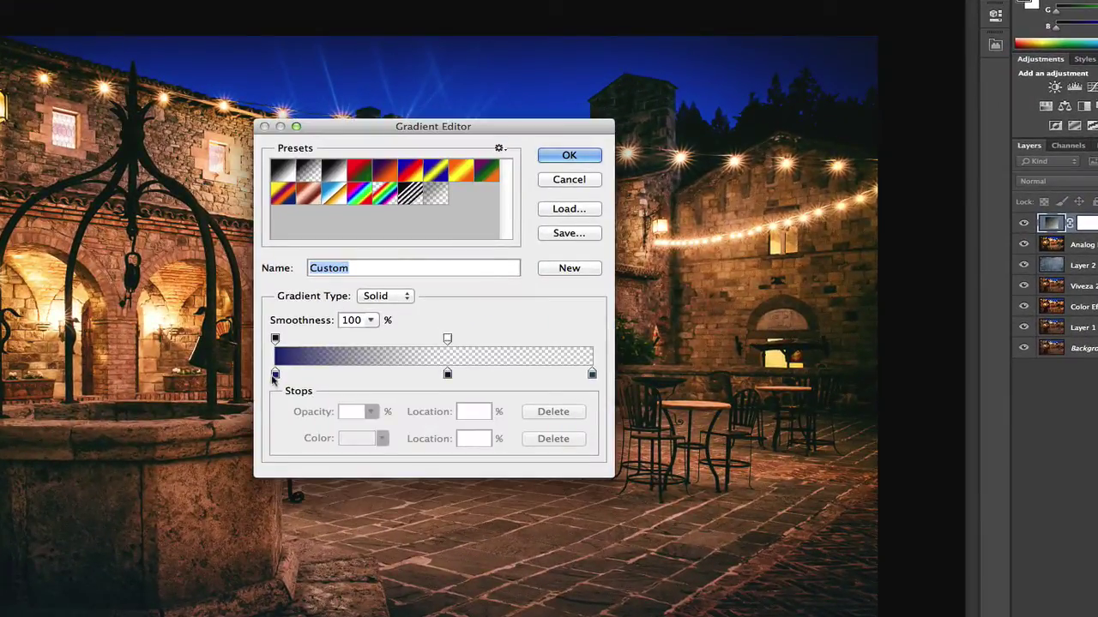
pyautogui.click(274, 375)
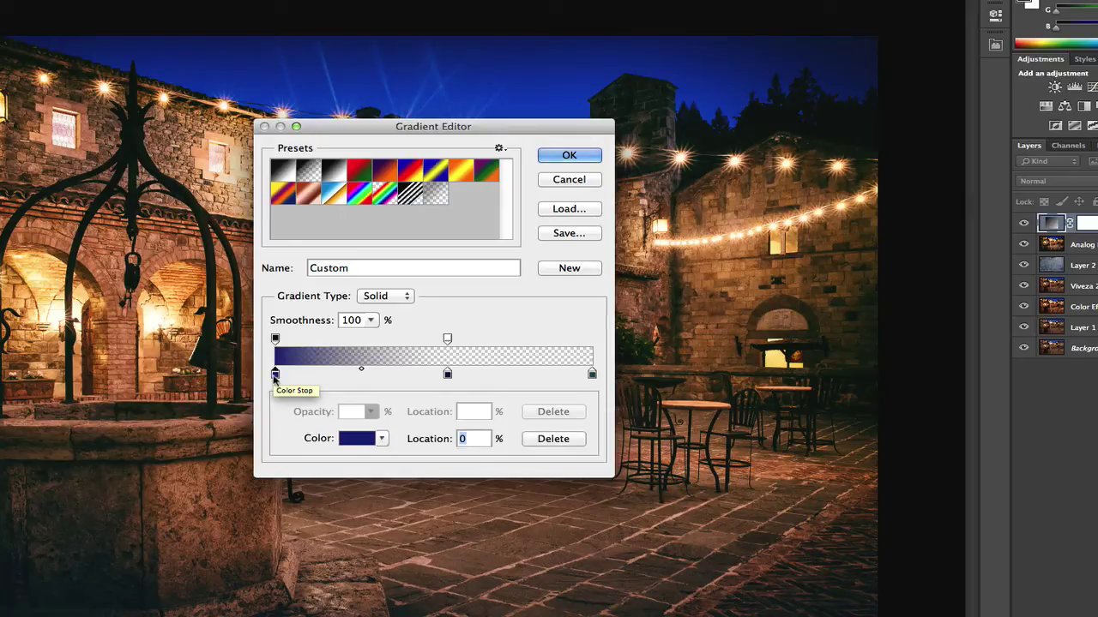
pyautogui.doubleClick(275, 374)
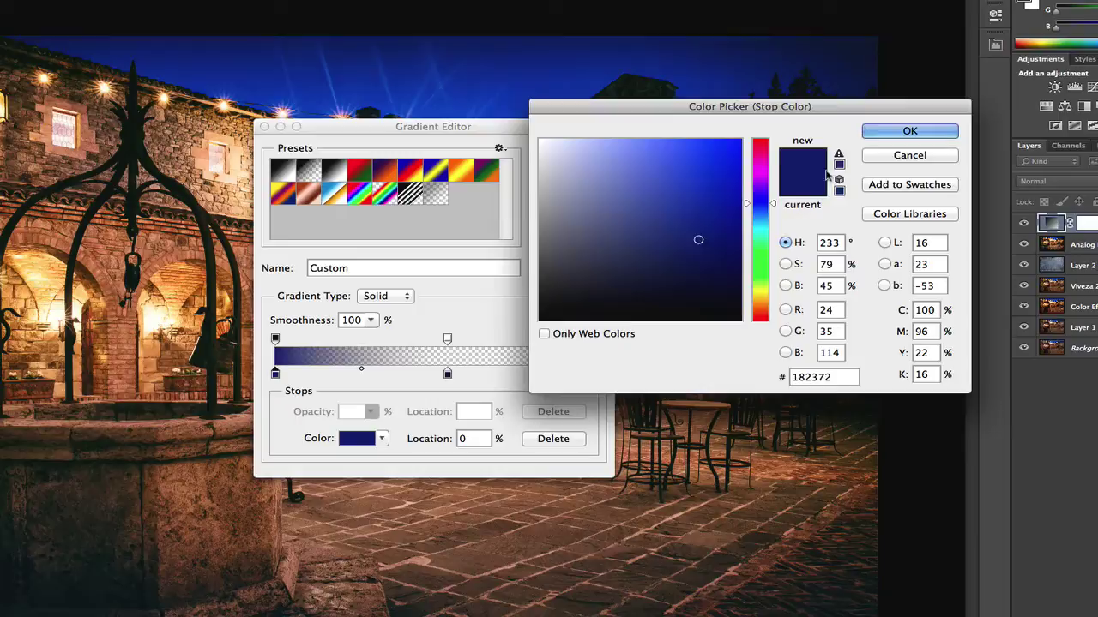
pyautogui.click(892, 131)
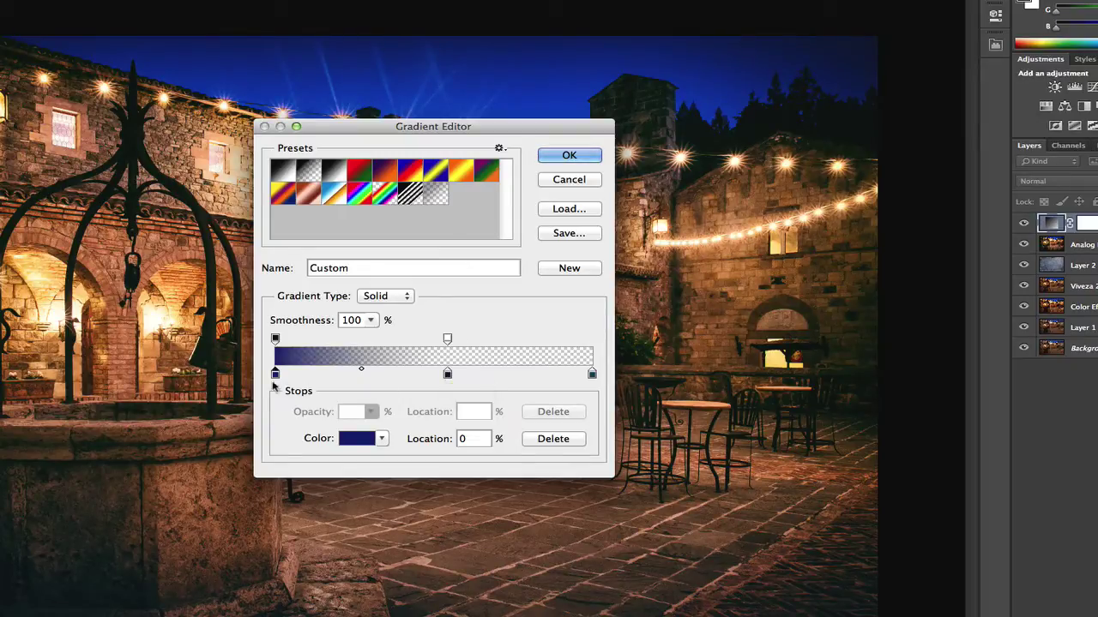
pyautogui.click(592, 374)
pyautogui.doubleClick(592, 374)
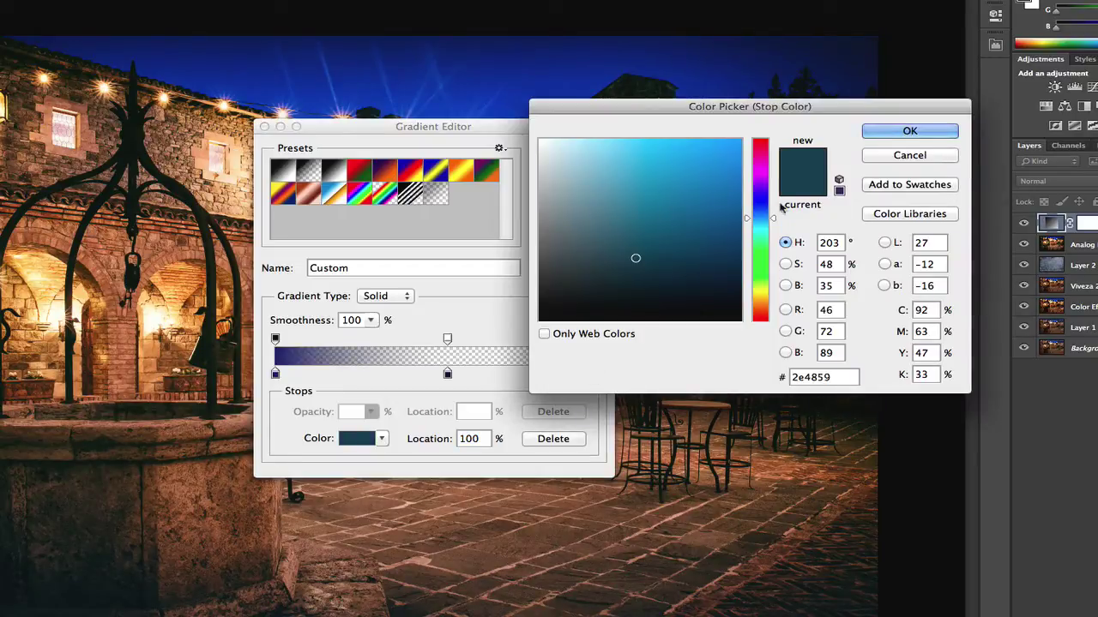
pyautogui.click(893, 156)
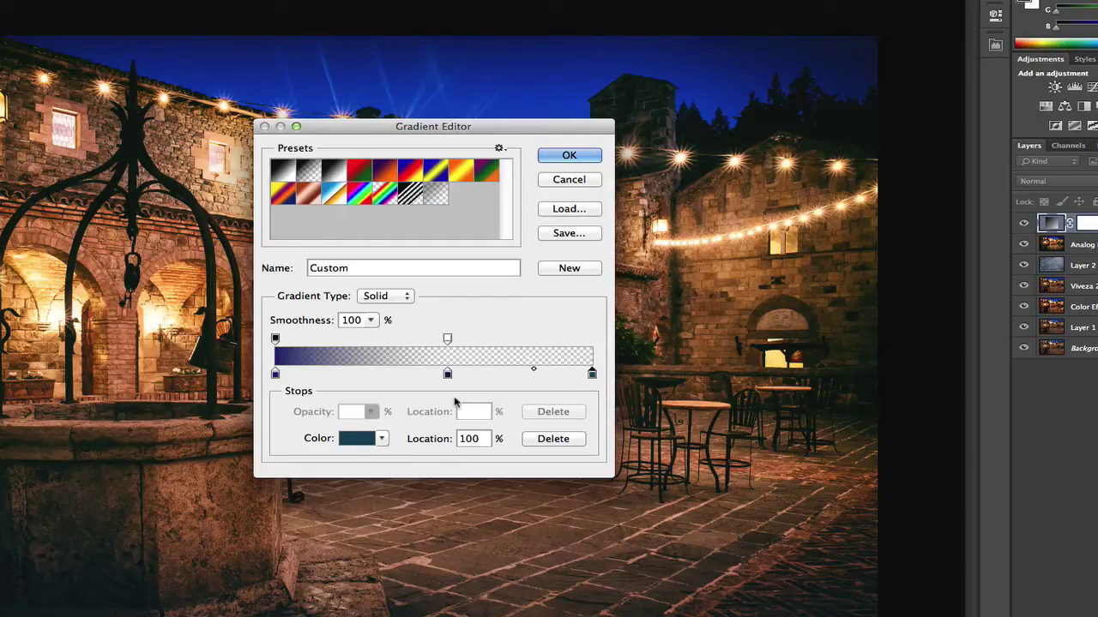
pyautogui.click(560, 184)
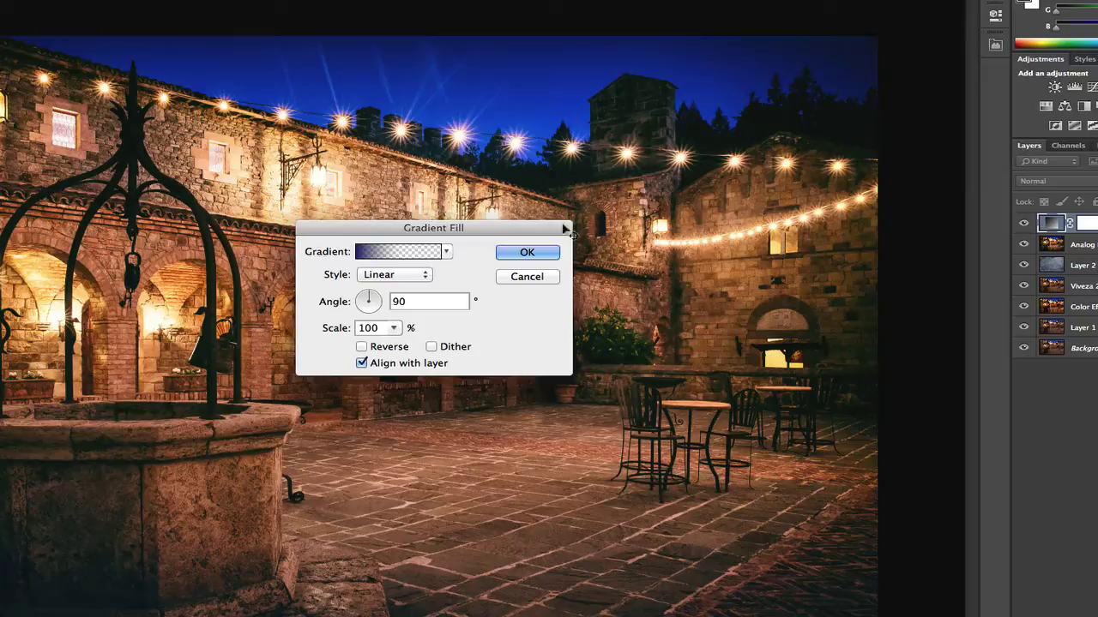
pyautogui.click(529, 276)
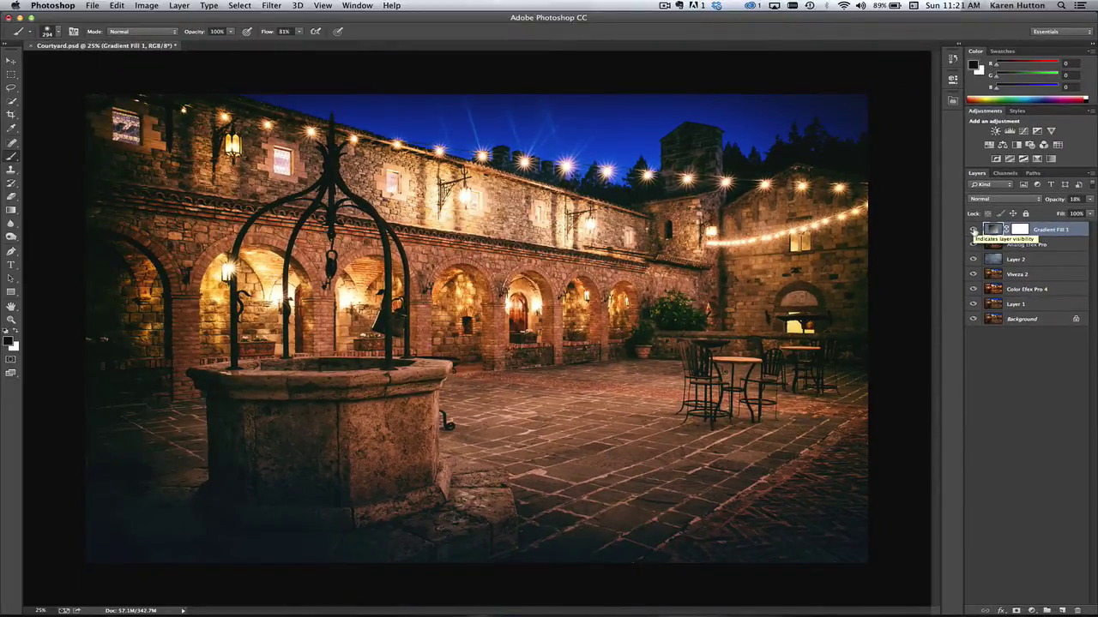
pyautogui.click(973, 229)
pyautogui.click(974, 230)
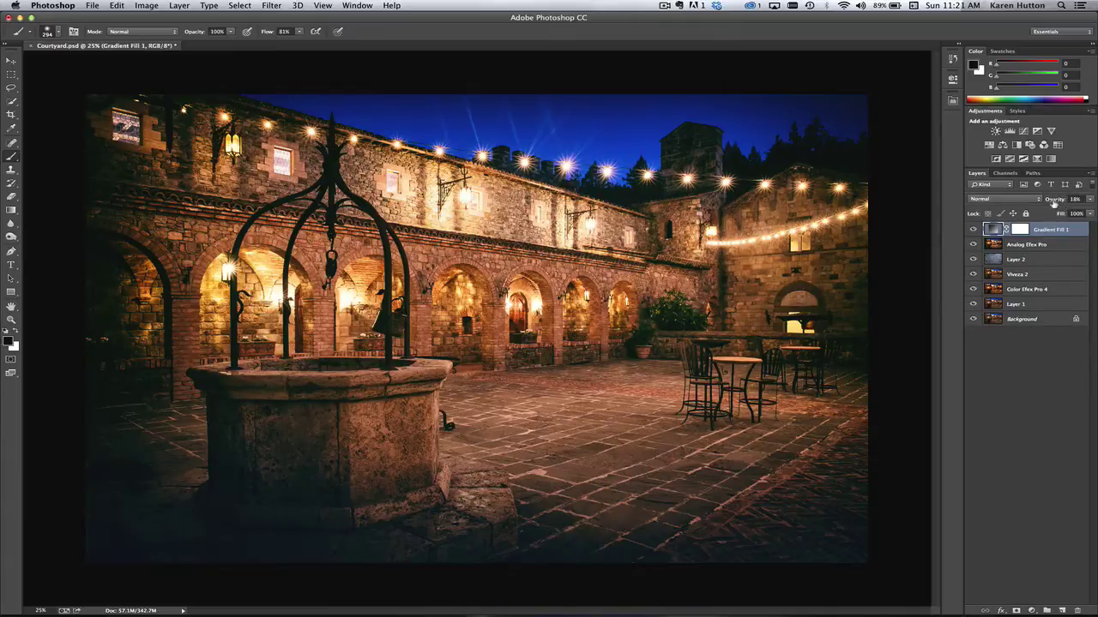
pyautogui.moveTo(1053, 202); pyautogui.dragTo(1095, 213)
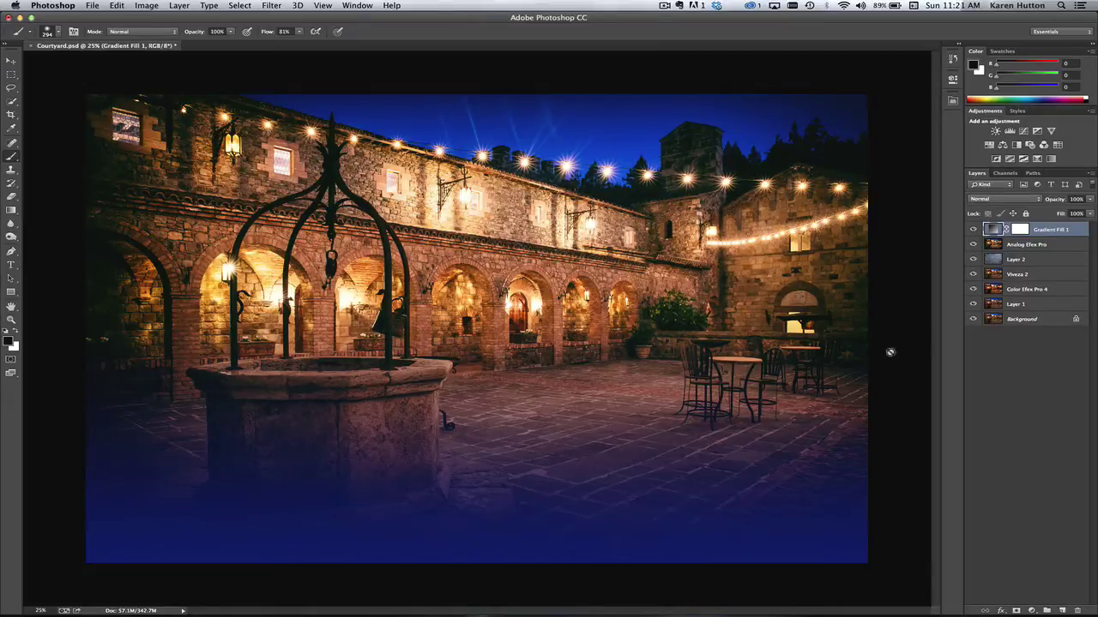
pyautogui.click(1076, 198)
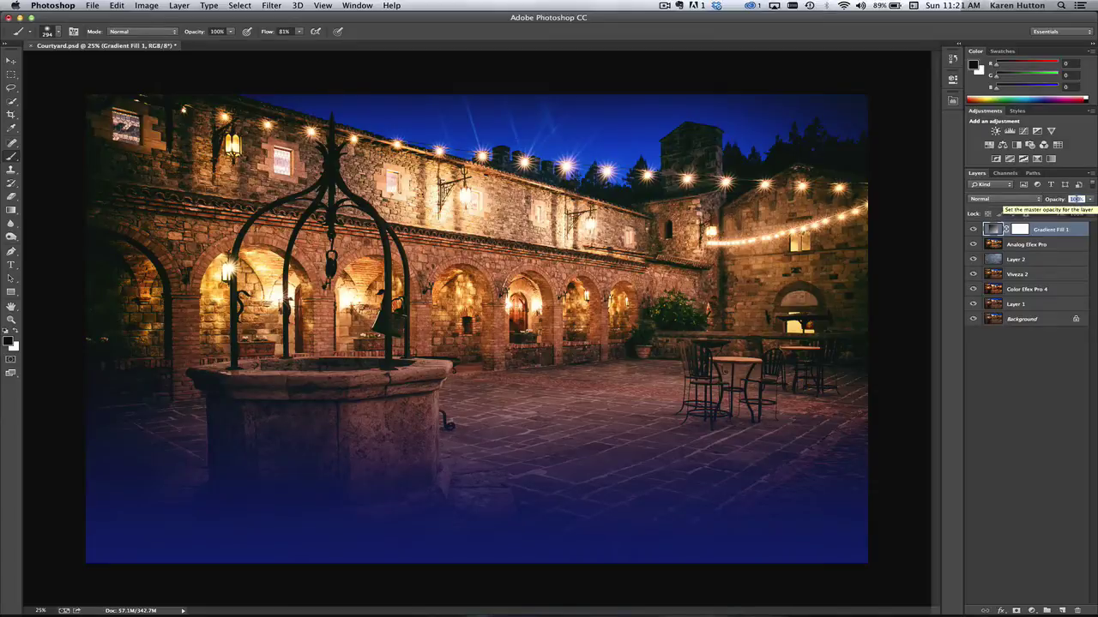
pyautogui.write('10')
pyautogui.press('Return')
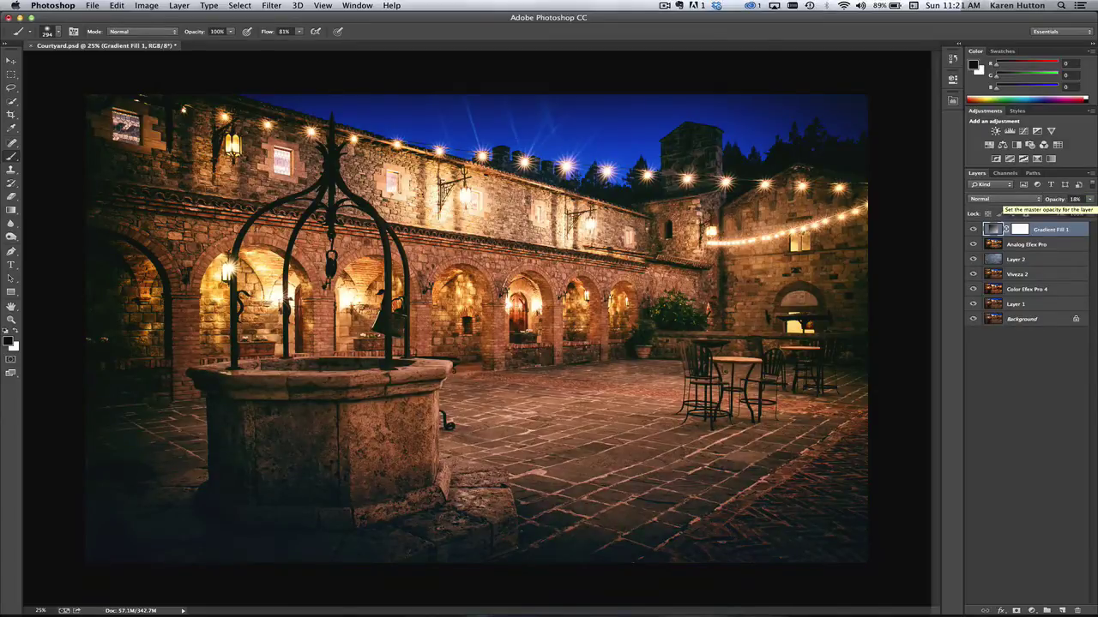